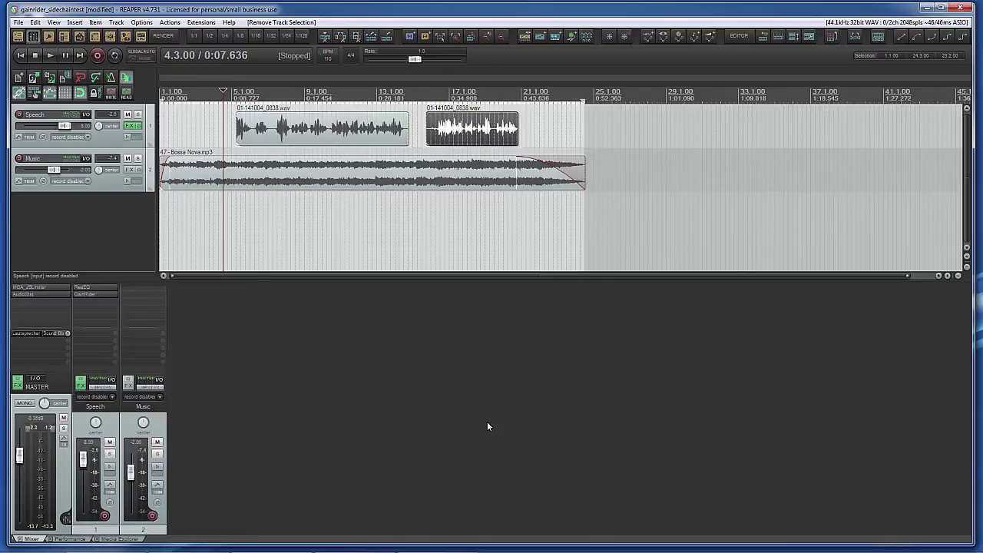
# Step: Play the project briefly, then add VST: GainRider (TBProAudio) to the Music track
pyautogui.press('space')
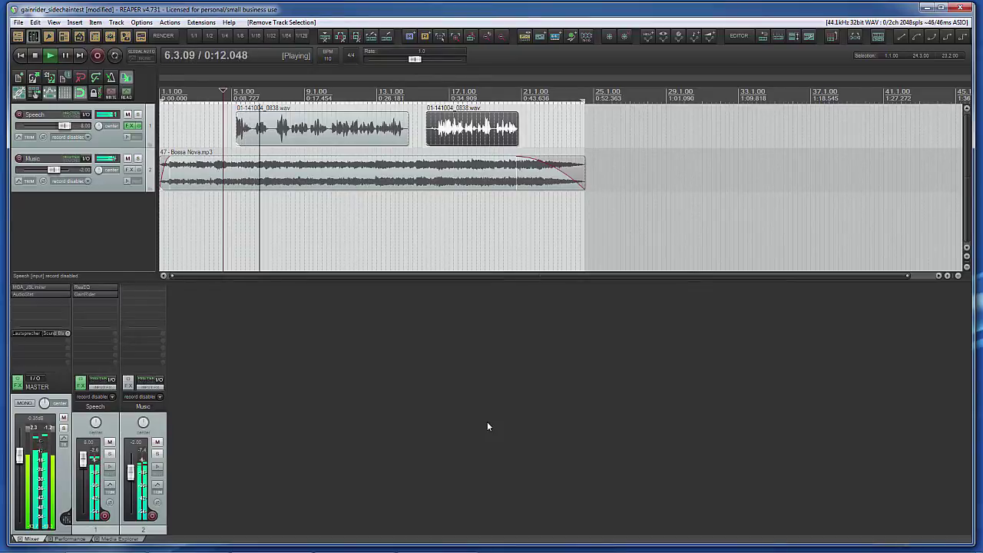
pyautogui.press('space')
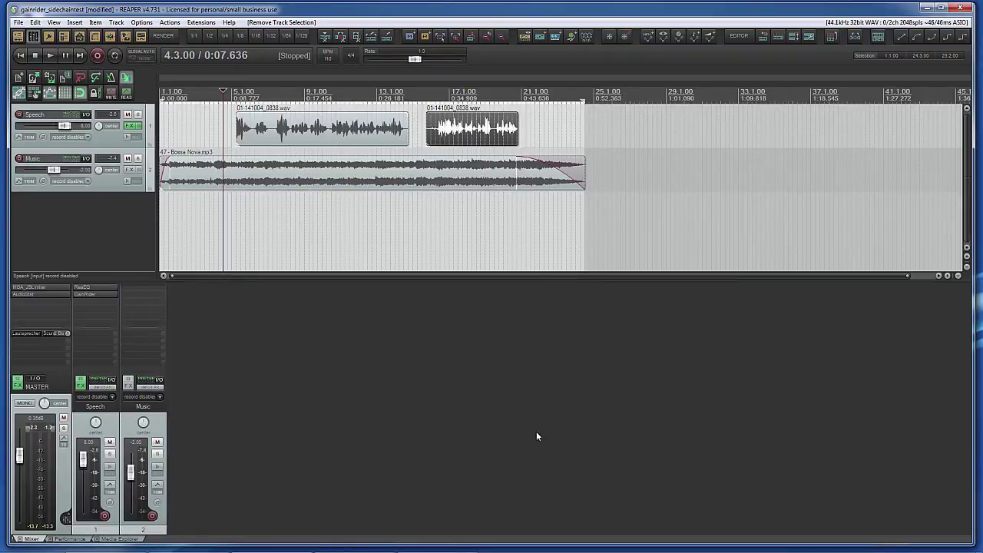
pyautogui.doubleClick(149, 286)
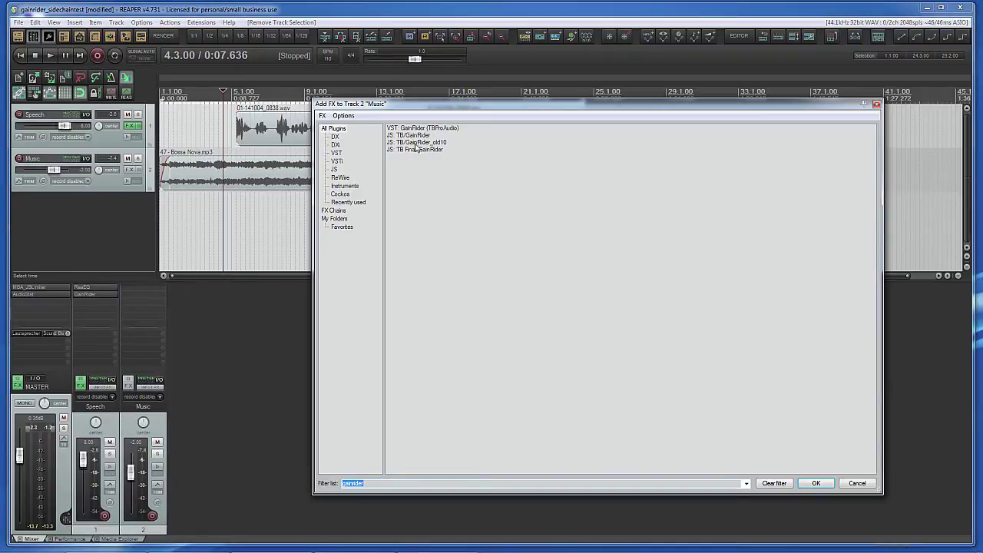
pyautogui.click(817, 483)
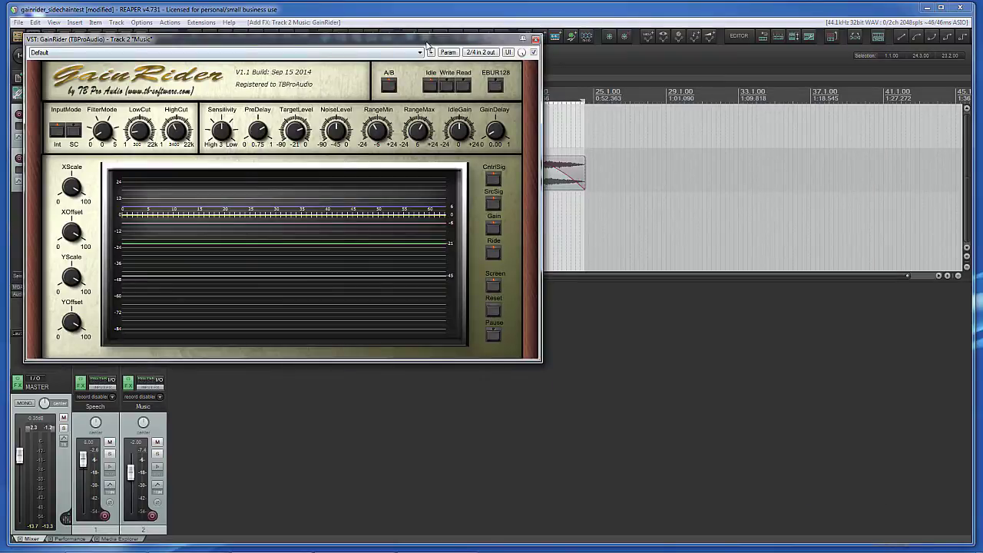
pyautogui.moveTo(429, 43); pyautogui.dragTo(732, 212)
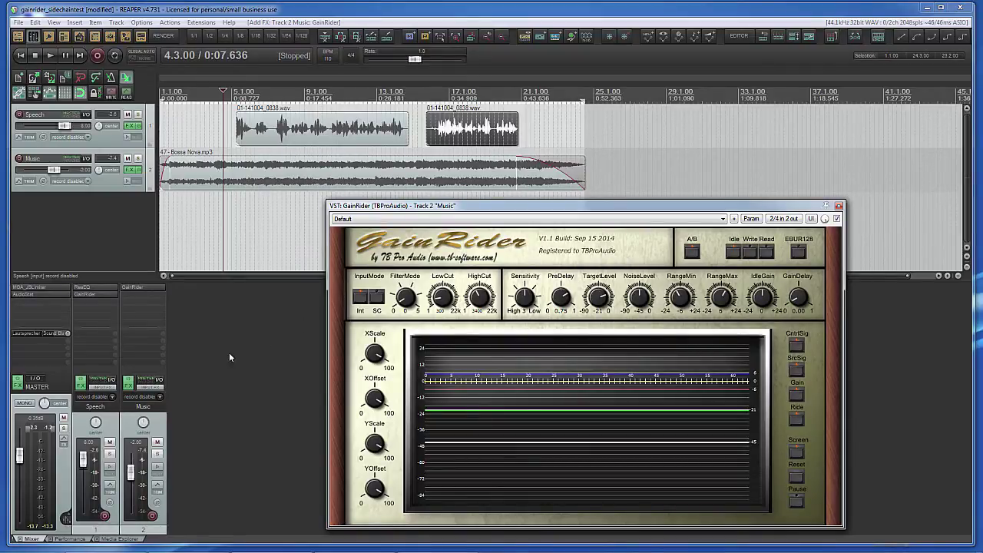
# Step: Set the Music track's routing to 4 track channels
pyautogui.click(159, 379)
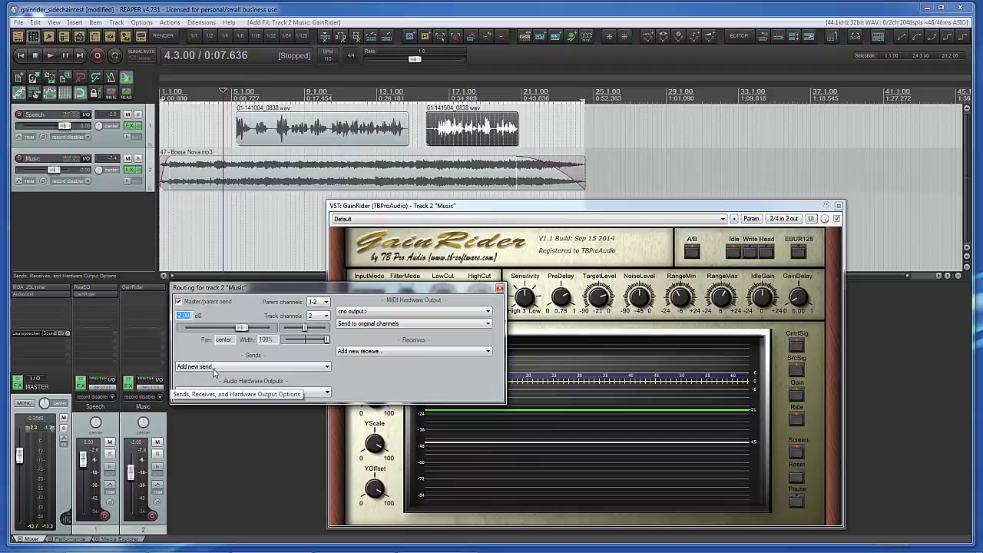
pyautogui.click(324, 317)
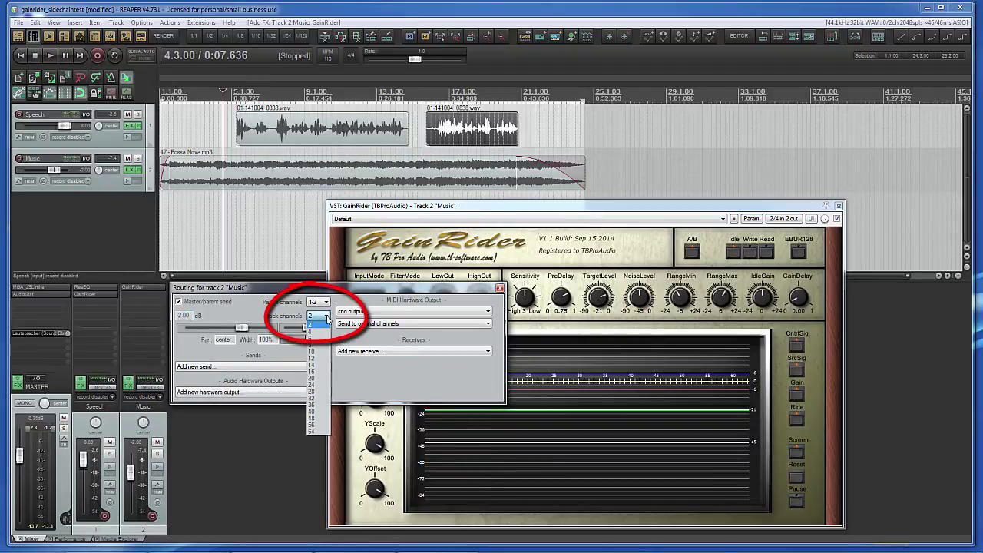
pyautogui.click(320, 332)
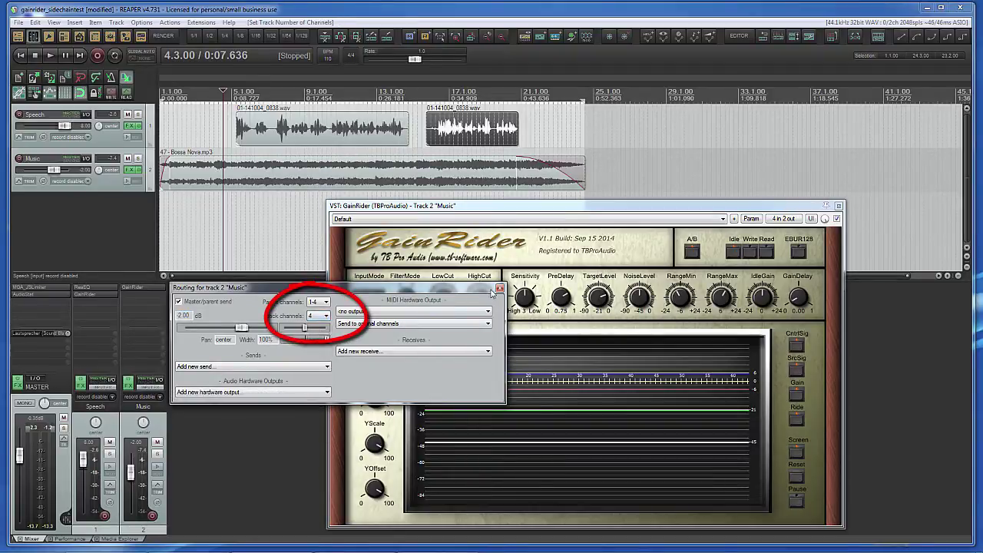
pyautogui.click(499, 288)
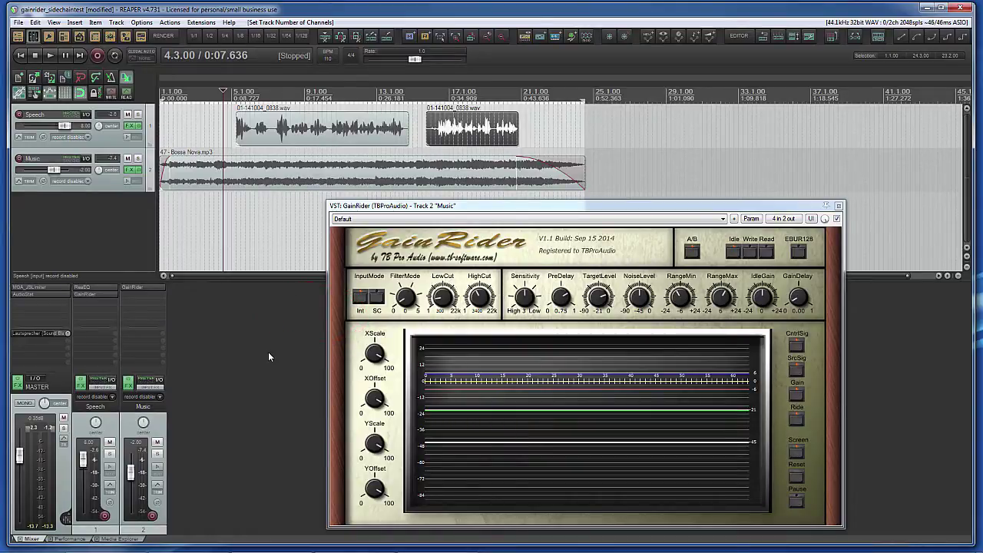
# Step: Switch GainRider's SC InputMode to sidechain and enable the SrcSig display
pyautogui.click(378, 298)
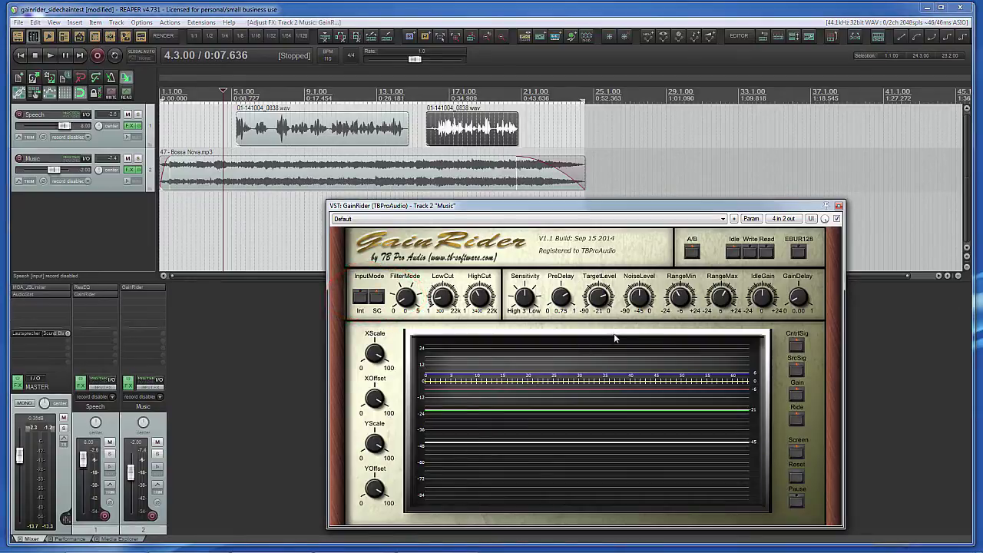
pyautogui.click(799, 376)
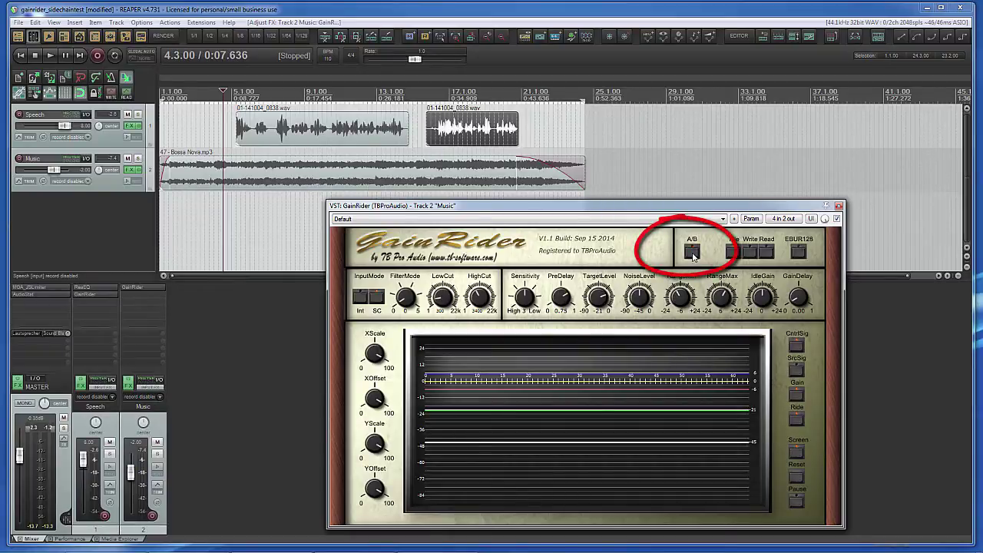
pyautogui.click(293, 359)
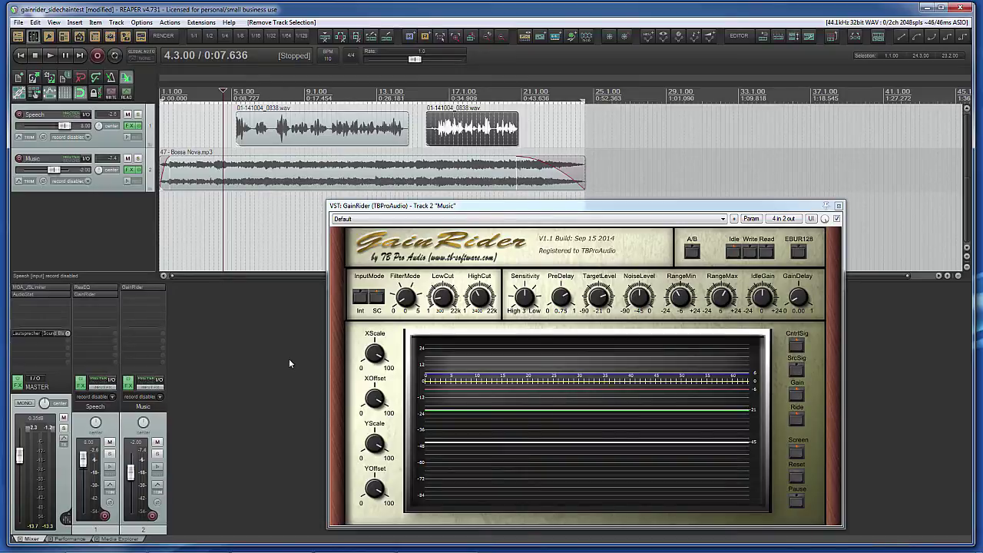
# Step: Add a send from the Speech track to 2. Music, routed into channels 3/4
pyautogui.click(91, 332)
pyautogui.click(161, 368)
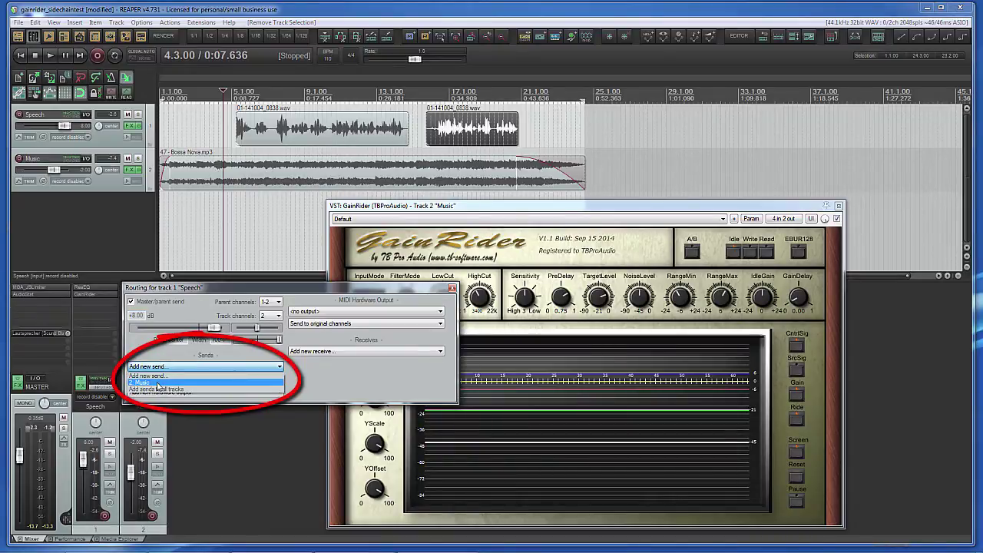
pyautogui.click(157, 383)
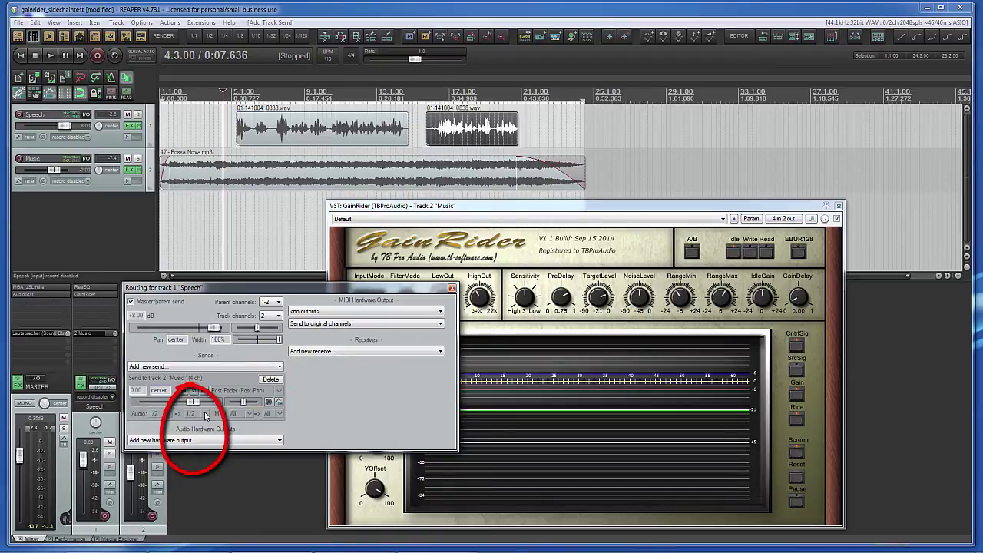
pyautogui.click(205, 415)
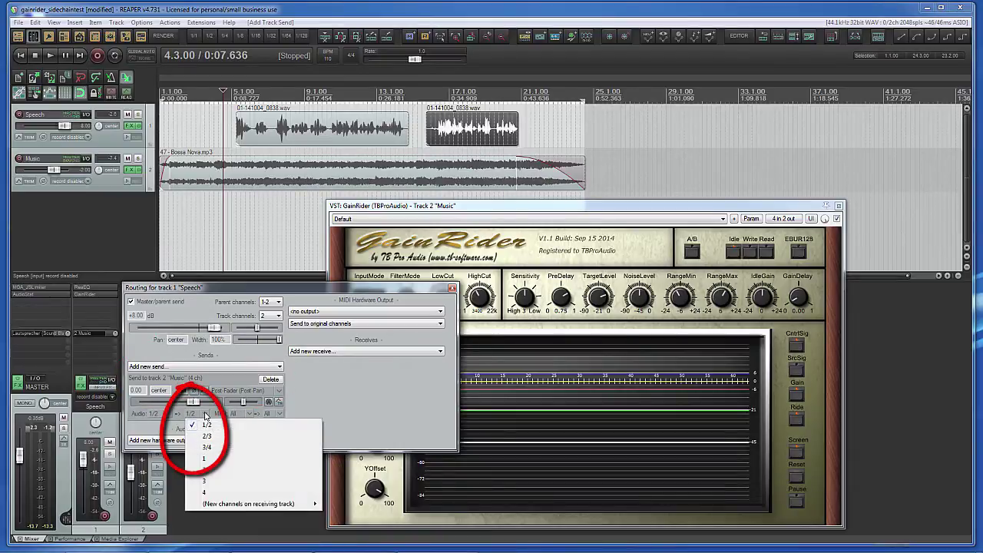
pyautogui.click(205, 449)
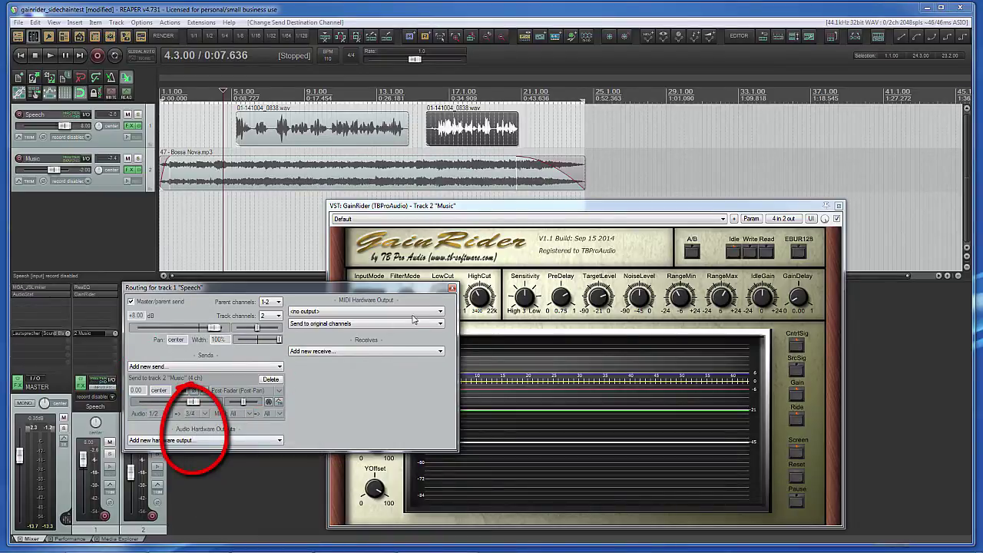
pyautogui.press('Escape')
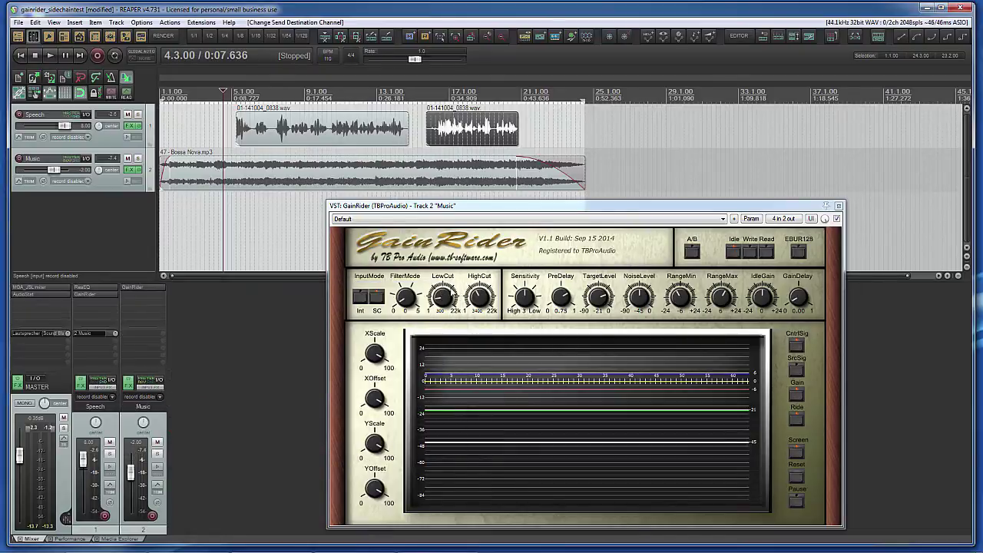
# Step: Reset GainRider's graph, then play the project for about ten seconds and stop
pyautogui.click(223, 351)
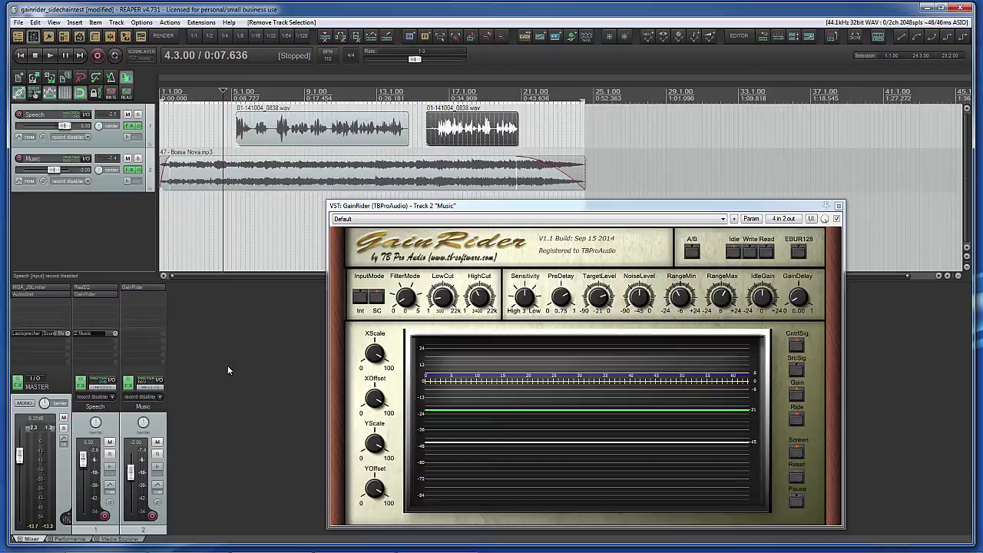
pyautogui.click(799, 476)
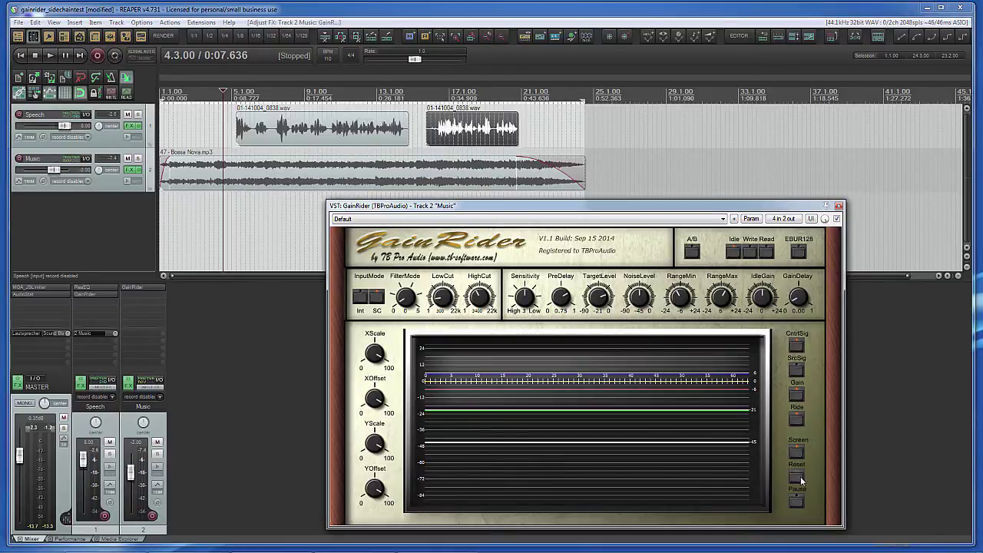
pyautogui.press('space')
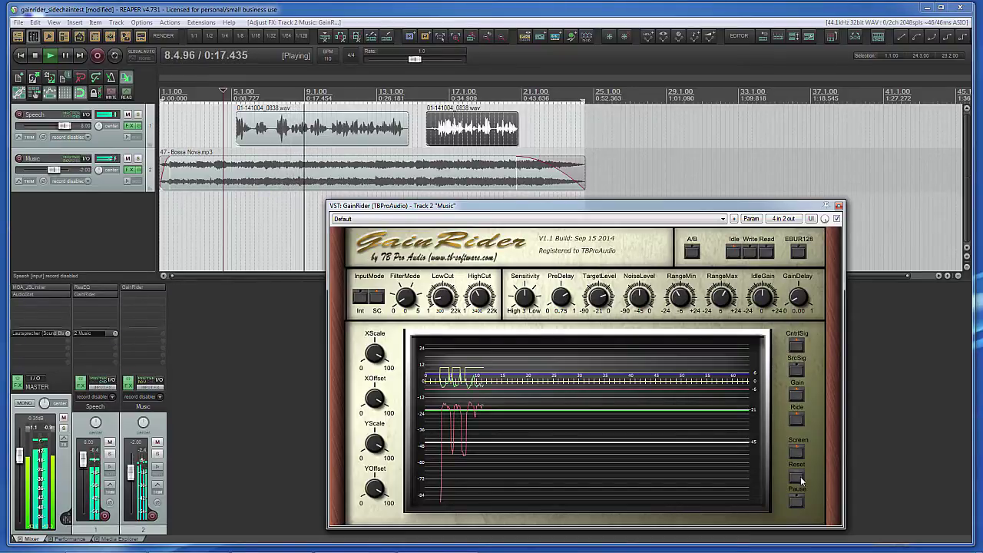
pyautogui.press('space')
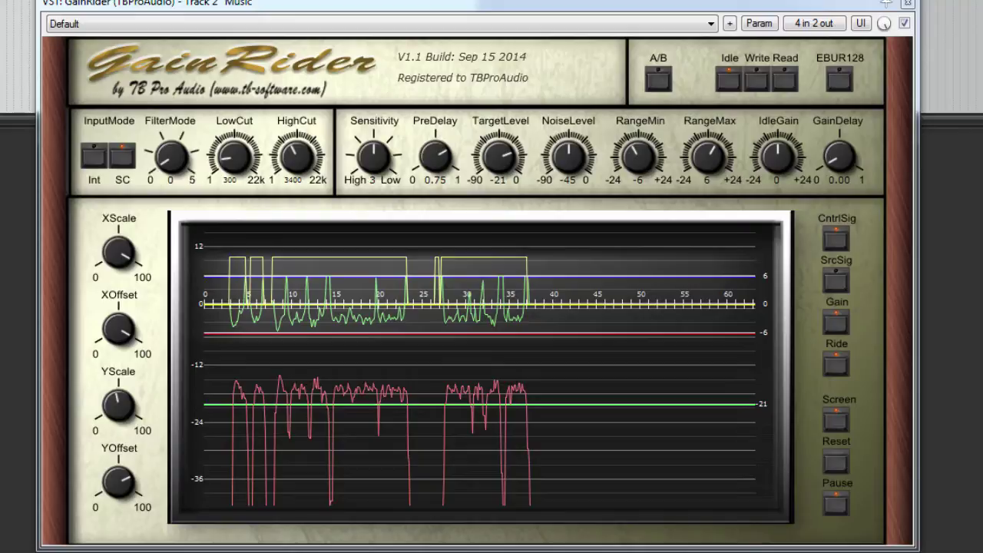
# Step: Show the SrcSig curve in GainRider and set the Speech-to-Music send volume to +3 dB
pyautogui.click(837, 282)
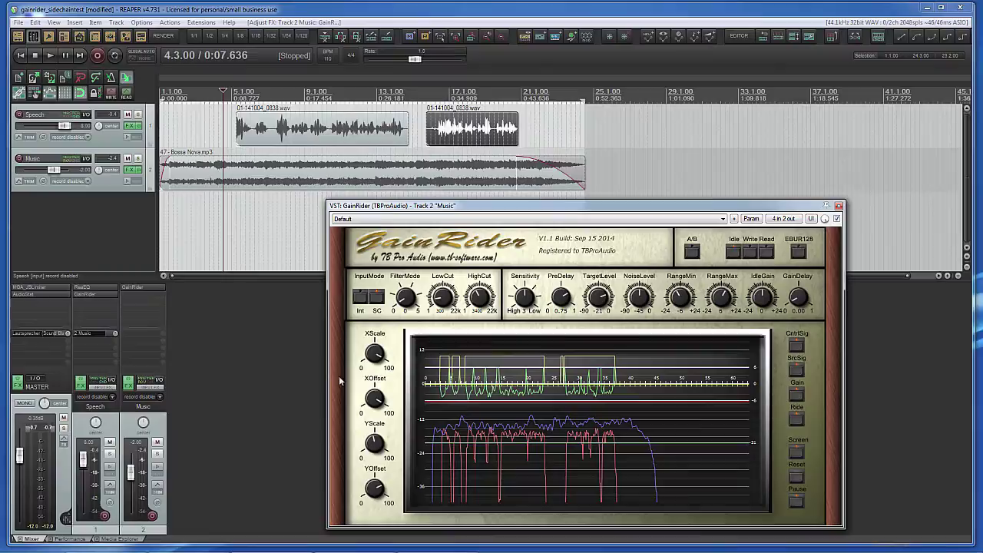
pyautogui.click(86, 335)
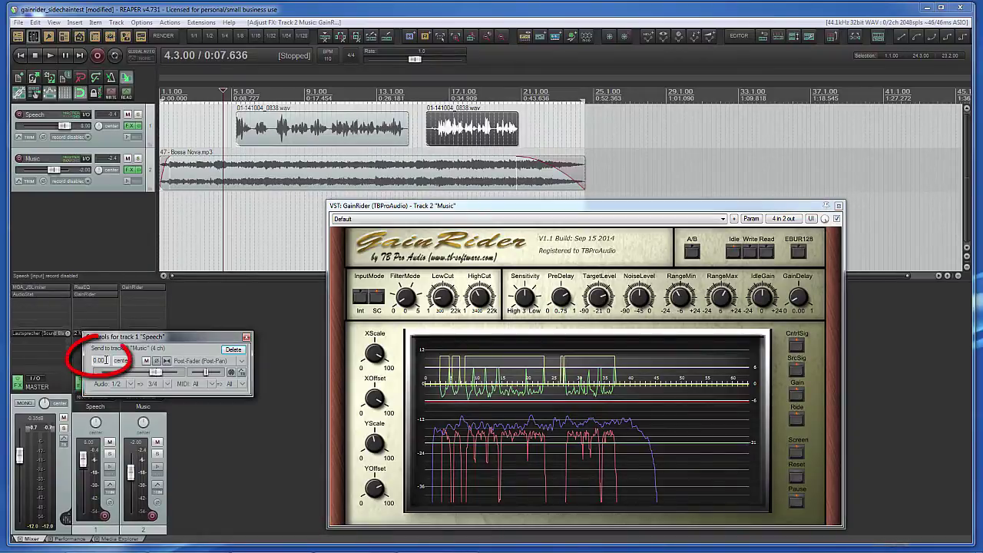
pyautogui.write('3')
pyautogui.press('Tab')
pyautogui.click(245, 338)
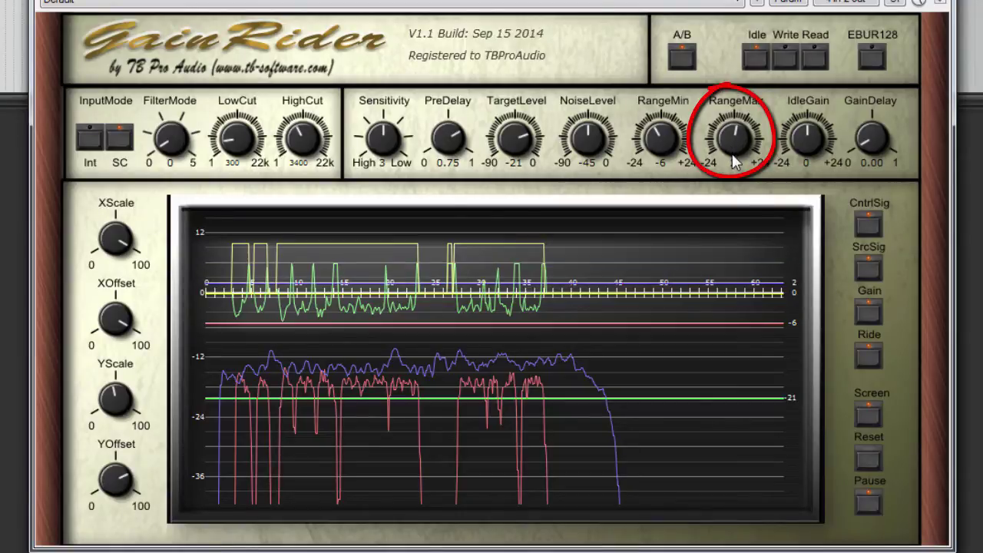
# Step: Lower GainRider's RangeMax knob from 6 to 0 dB
pyautogui.moveTo(734, 142); pyautogui.dragTo(734, 169)
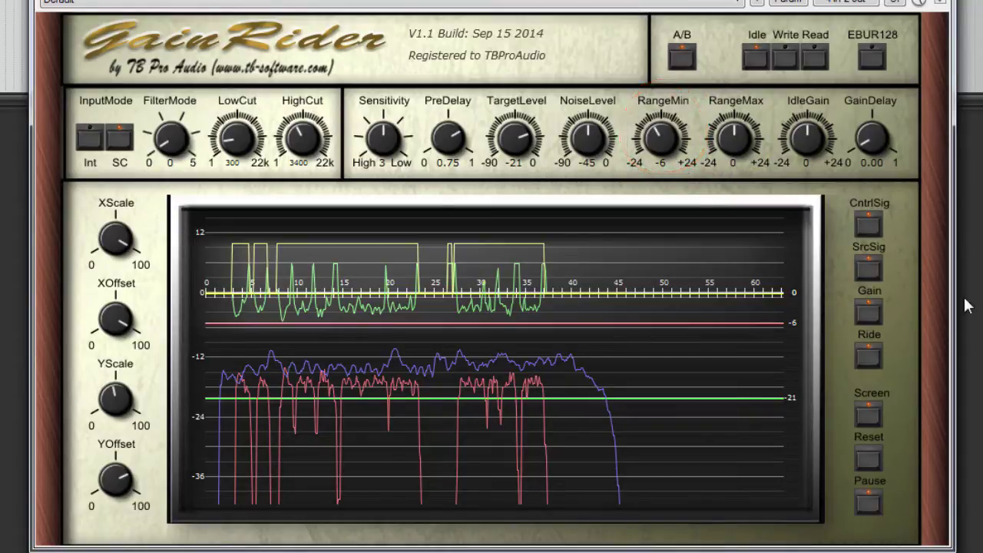
# Step: Clear GainRider's traces with Reset, then Pause after a fresh 17-second pass
pyautogui.click(869, 459)
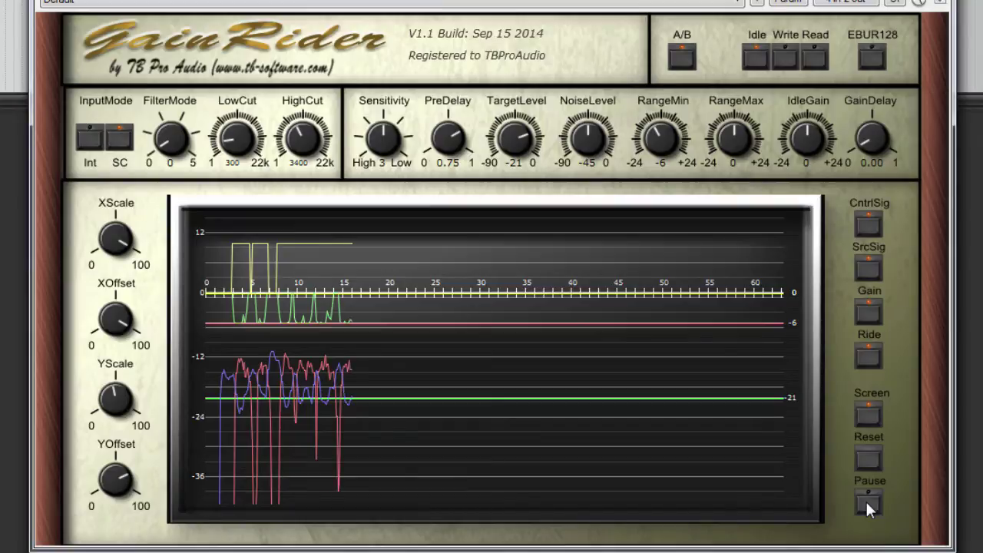
pyautogui.click(866, 502)
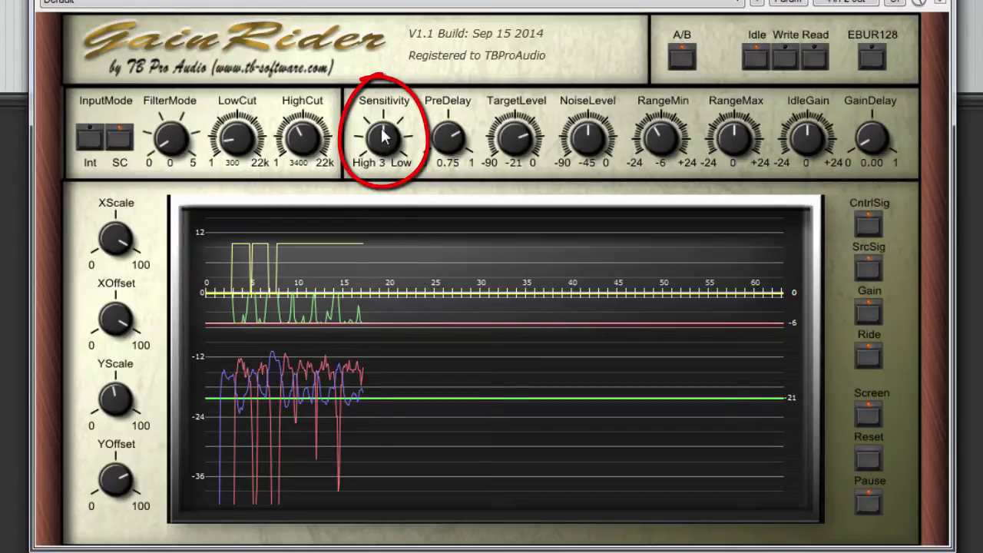
# Step: Set GainRider's Sensitivity knob to 6 and clear the graph with Reset
pyautogui.moveTo(384, 135); pyautogui.dragTo(390, 84)
pyautogui.moveTo(388, 40); pyautogui.dragTo(389, 17)
pyautogui.click(868, 459)
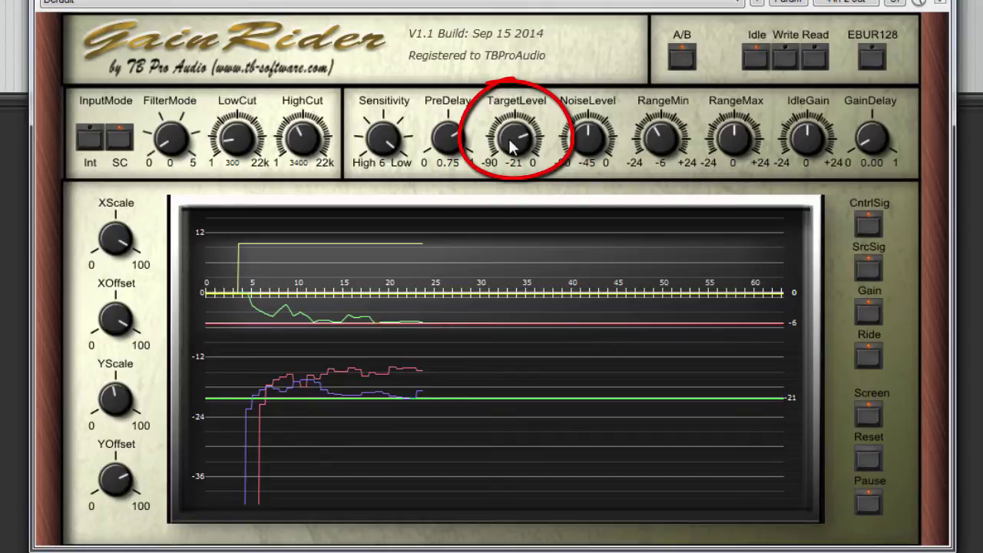
# Step: Turn GainRider's TargetLevel knob down to -27 dB
pyautogui.moveTo(513, 141); pyautogui.dragTo(514, 162)
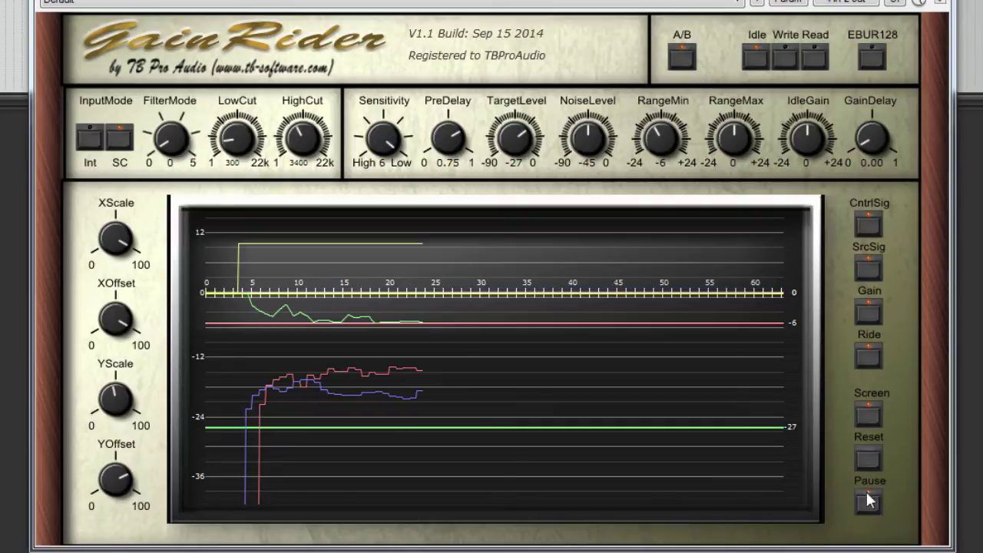
# Step: Reset GainRider's graph, clearing old traces and leaving only the -6 dB floor and -27 dB target lines
pyautogui.click(866, 460)
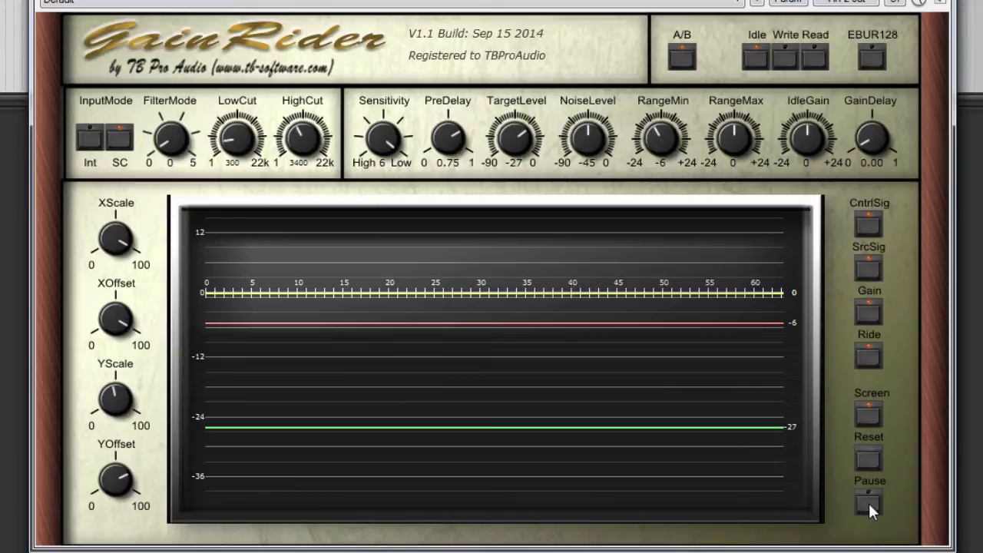